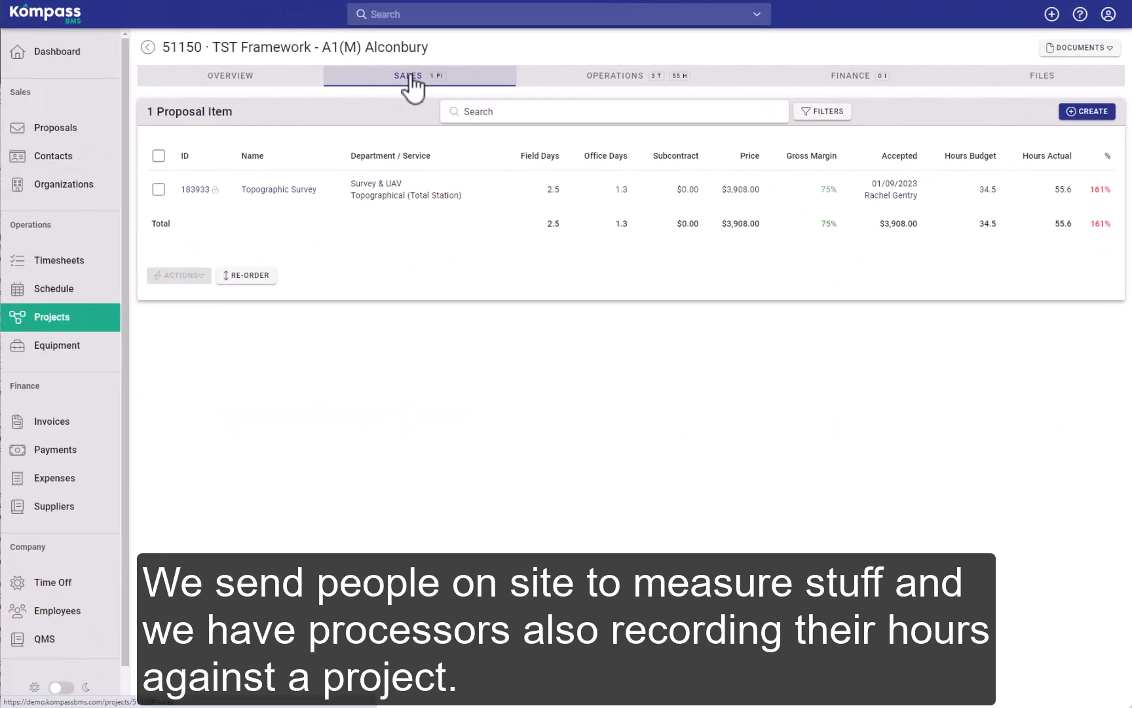
# View the operations section of project 51150, TST Framework - A1(M) Alconbury
pyautogui.click(606, 77)
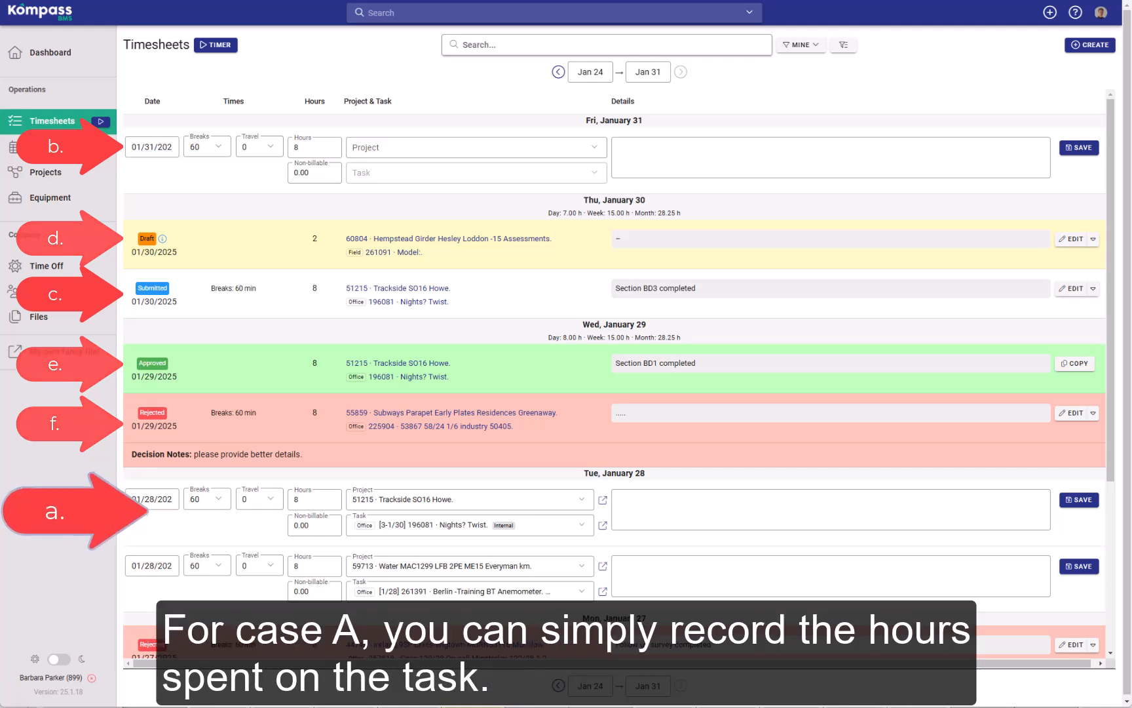
# In the January 28 timesheet entry for project 51215, set travel to 30, breaks to 15 and hours to 5
pyautogui.click(259, 498)
pyautogui.click(252, 549)
pyautogui.click(212, 497)
pyautogui.click(206, 537)
pyautogui.moveTo(308, 500); pyautogui.dragTo(263, 503)
pyautogui.write('5')
# Add the details "Work done" to the January 28 entry for project 51215 and submit it
pyautogui.click(668, 506)
pyautogui.write('Work done')
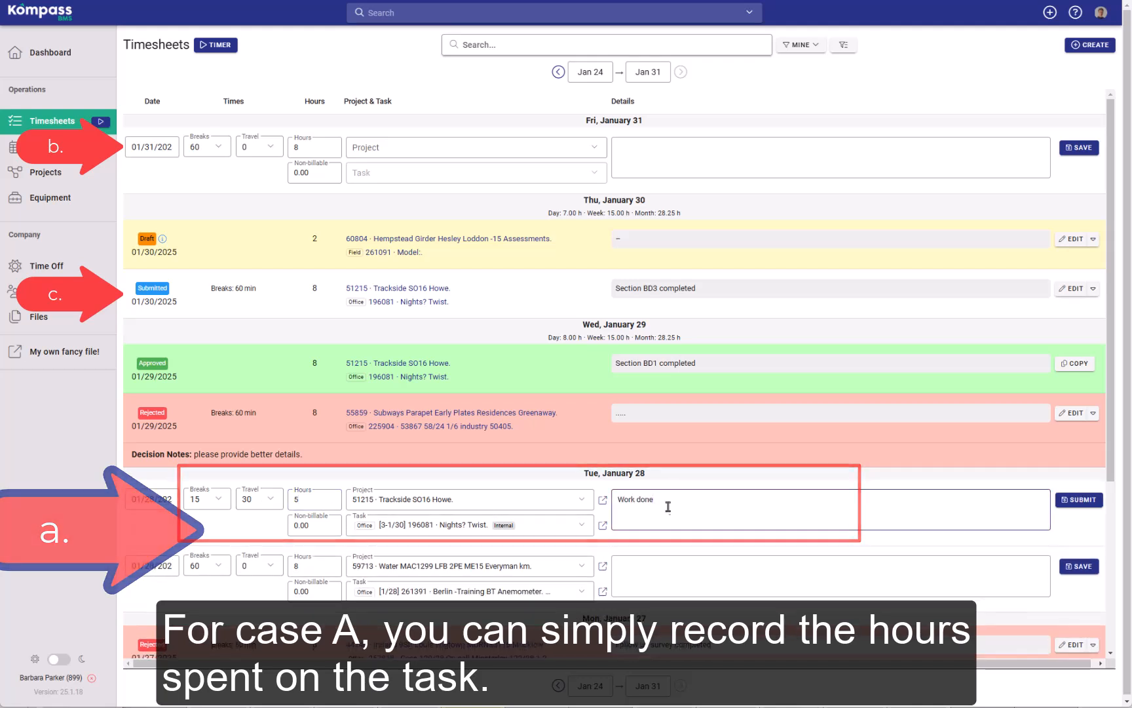
pyautogui.click(1080, 500)
# Fill the January 31 entry with project 60804, task 261091 Model and details "survey completed", and save it
pyautogui.click(530, 151)
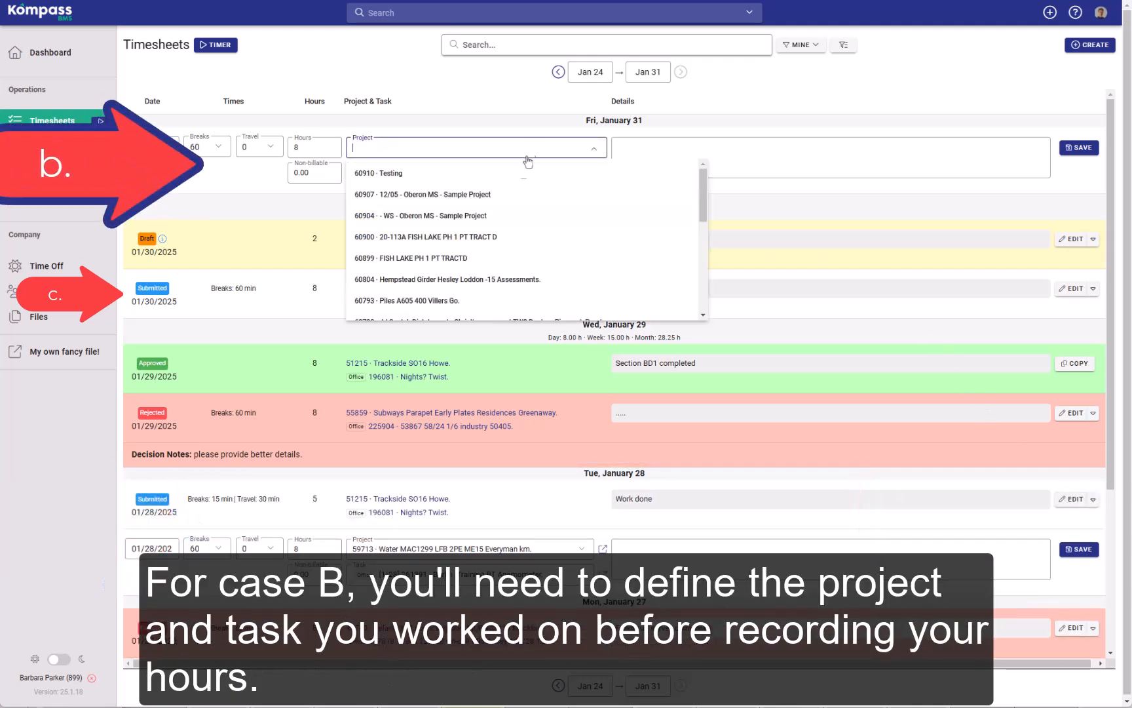
pyautogui.click(461, 279)
pyautogui.click(450, 173)
pyautogui.click(433, 204)
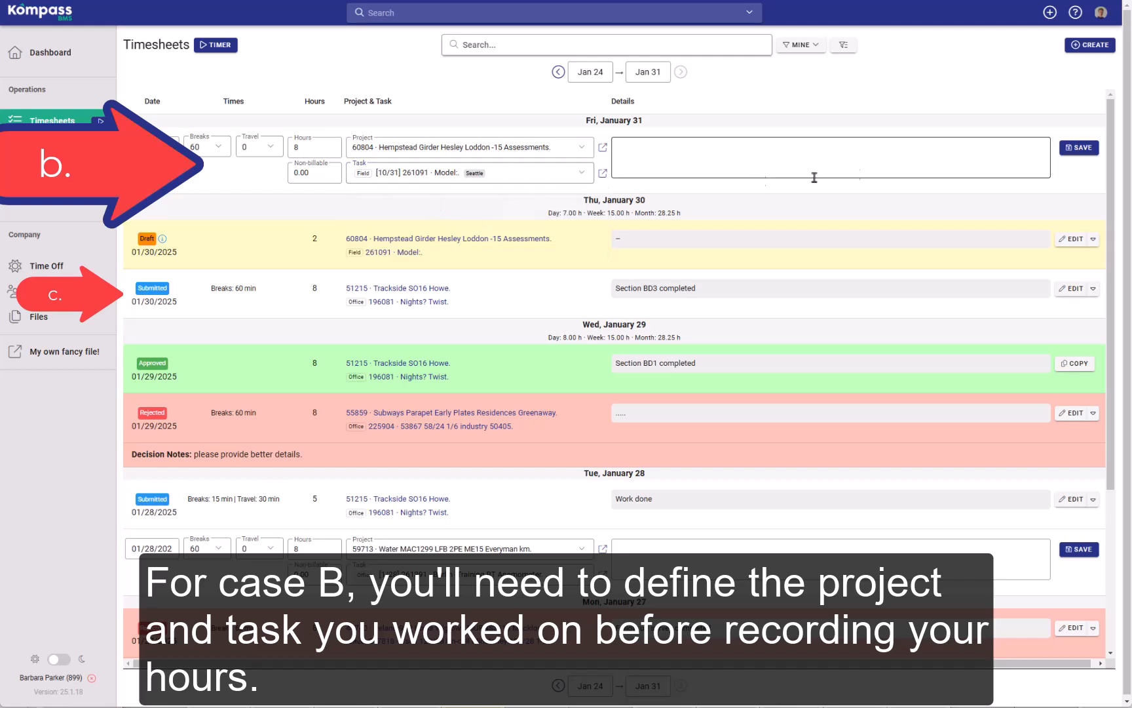
pyautogui.write('survey completed')
pyautogui.click(1079, 147)
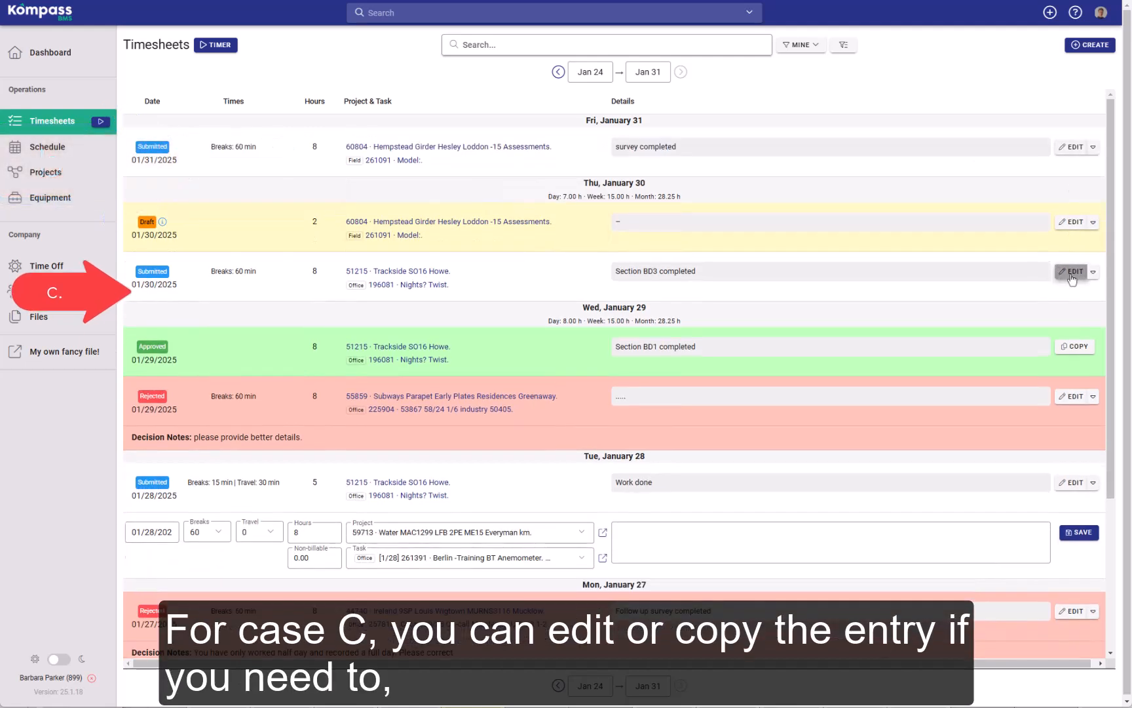
# Open the submitted January 30 "Section BD3 completed" entry for editing and cancel without changes
pyautogui.click(1072, 270)
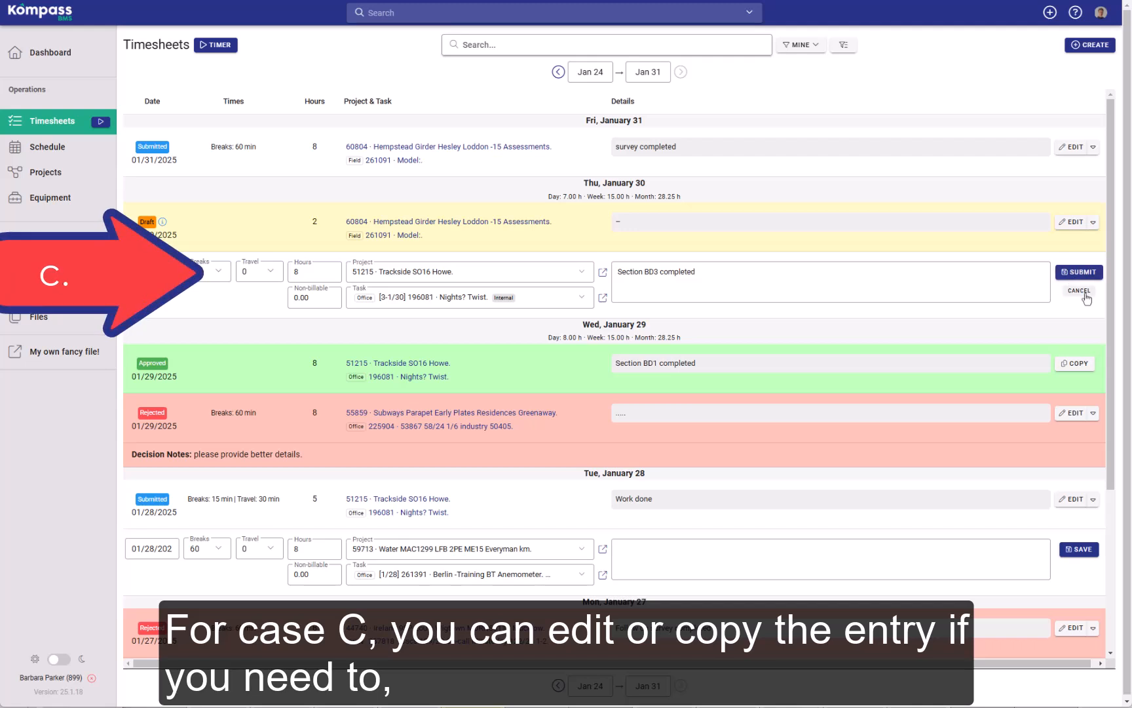
pyautogui.click(1081, 291)
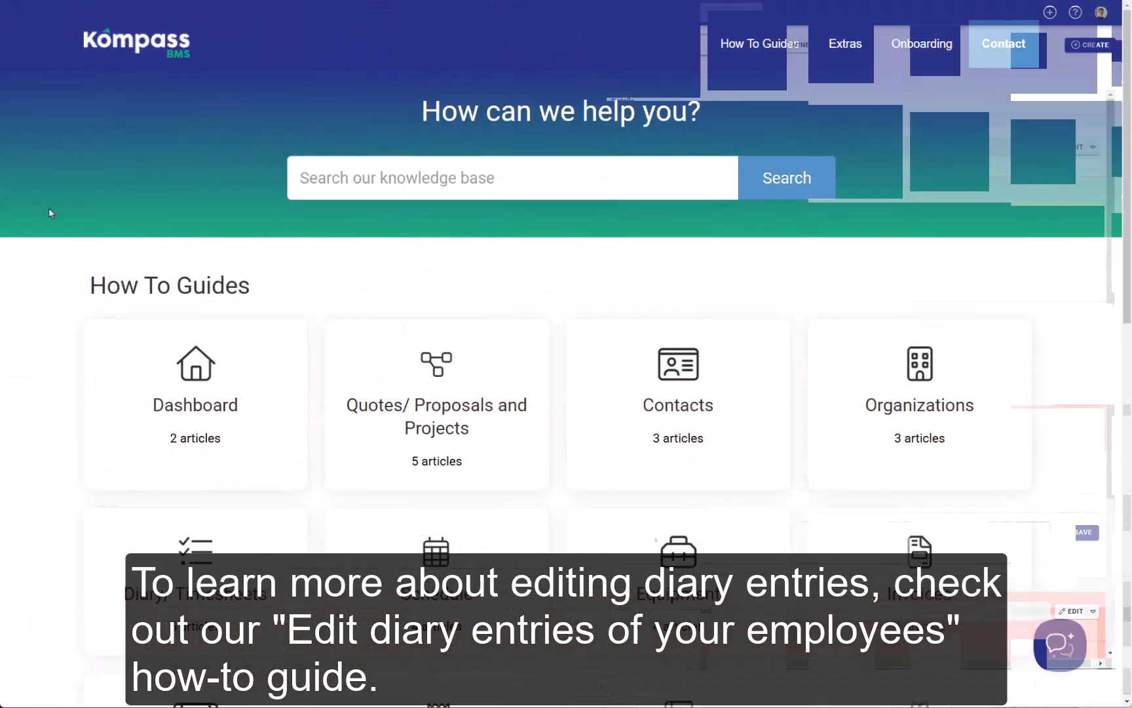
# In the help centre's Diary/Timesheets guides, open the how-to on editing employees' diary entries
pyautogui.scroll(-5, 209, 248)
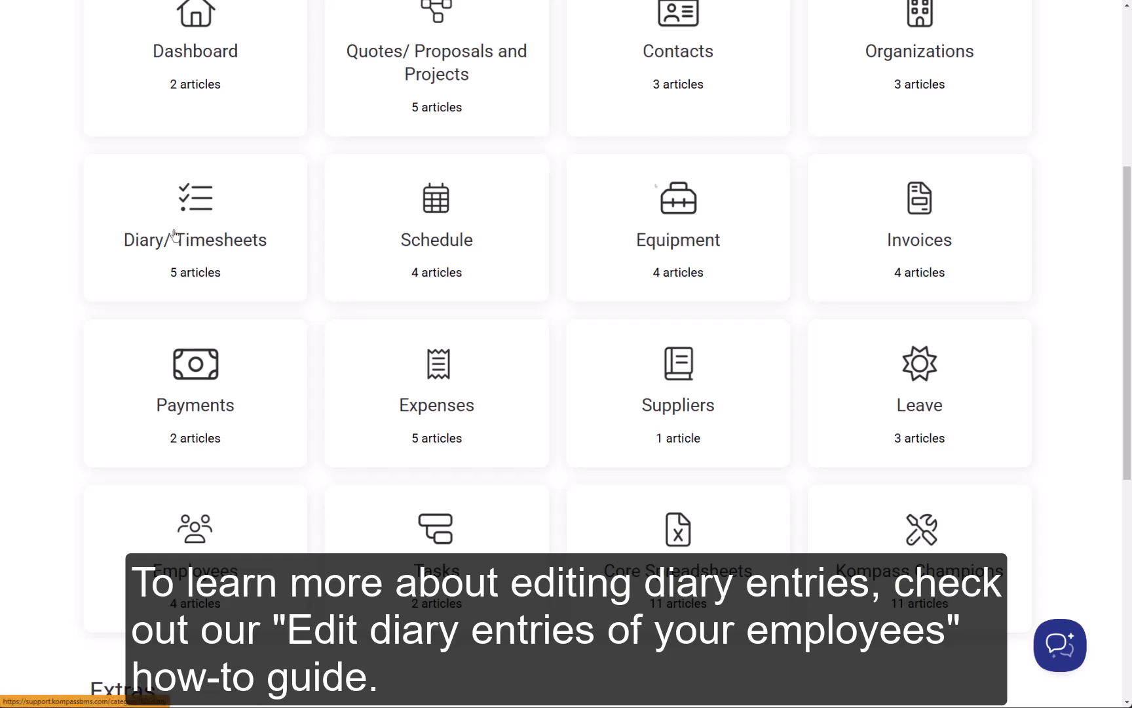
pyautogui.click(211, 249)
pyautogui.click(457, 315)
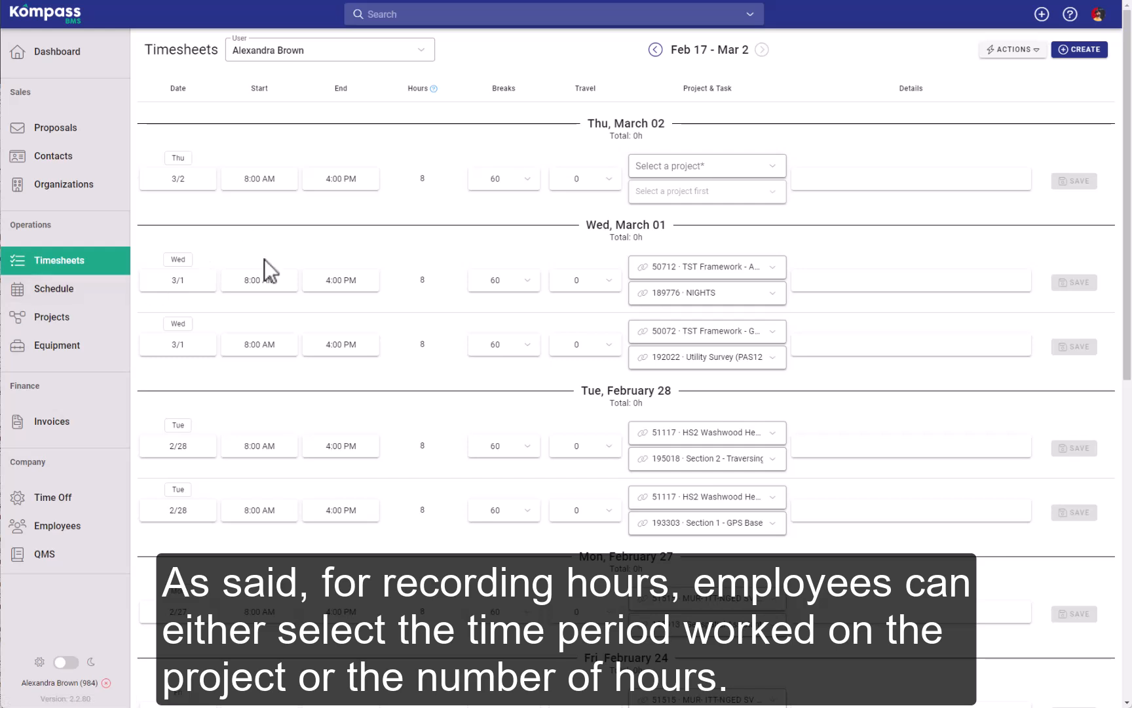
# Set the March 1 timesheet entry for project 50712 to run from 8:30 AM to 2:30 PM
pyautogui.click(260, 280)
pyautogui.click(281, 464)
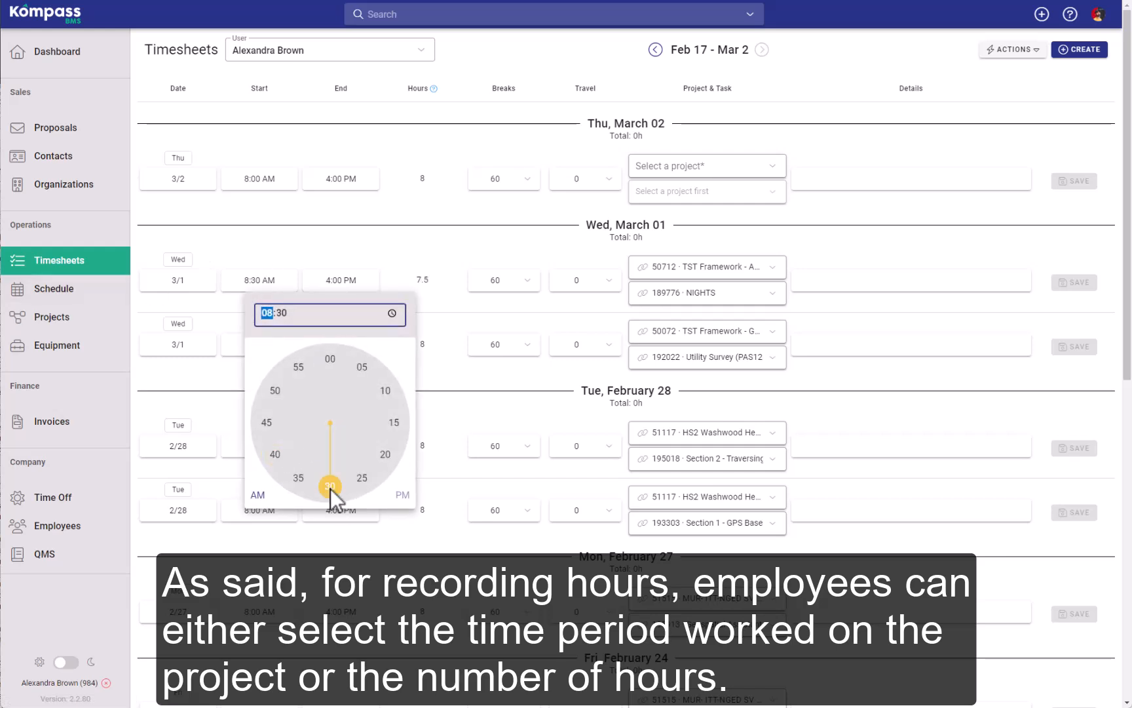
pyautogui.click(331, 487)
pyautogui.click(329, 278)
pyautogui.click(466, 390)
pyautogui.click(411, 486)
# Set travel to 30 in the project 50712 entry, enter the details "Complete building R" and save it
pyautogui.click(608, 280)
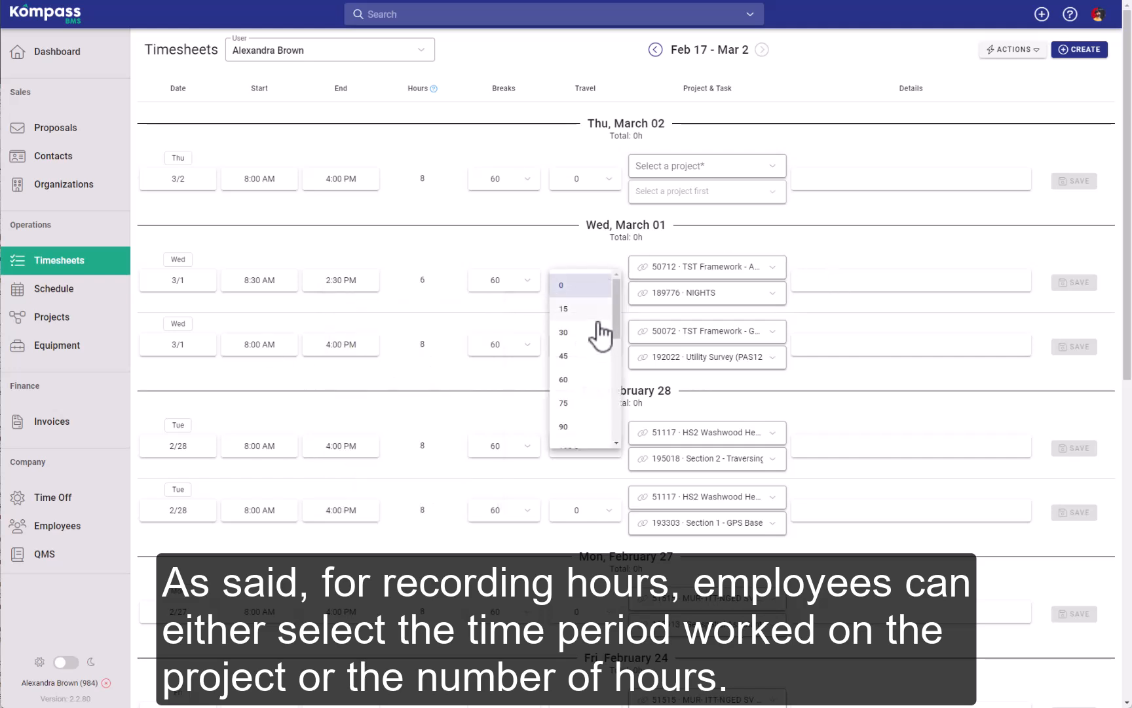
pyautogui.click(589, 330)
pyautogui.click(842, 282)
pyautogui.write('Complete building R')
pyautogui.click(1074, 282)
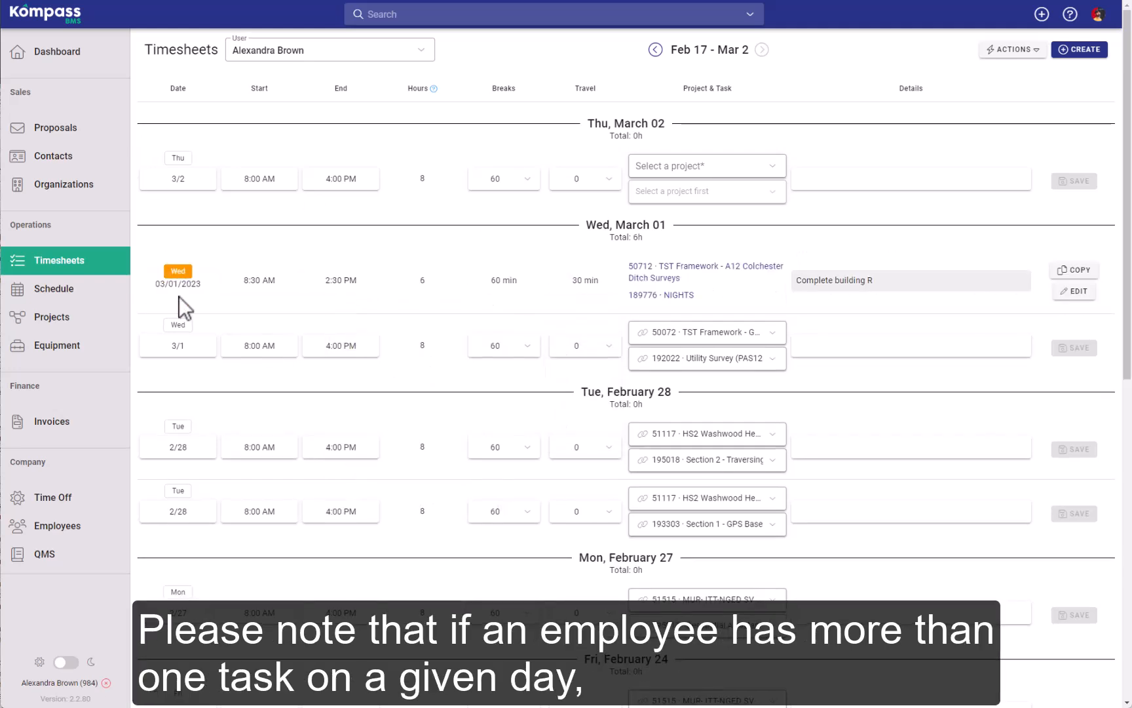
# Set the start time of the March 1 entry for project 50072 to 2:00 PM
pyautogui.click(256, 348)
pyautogui.click(388, 457)
pyautogui.click(330, 425)
pyautogui.click(265, 347)
pyautogui.click(402, 560)
pyautogui.click(387, 458)
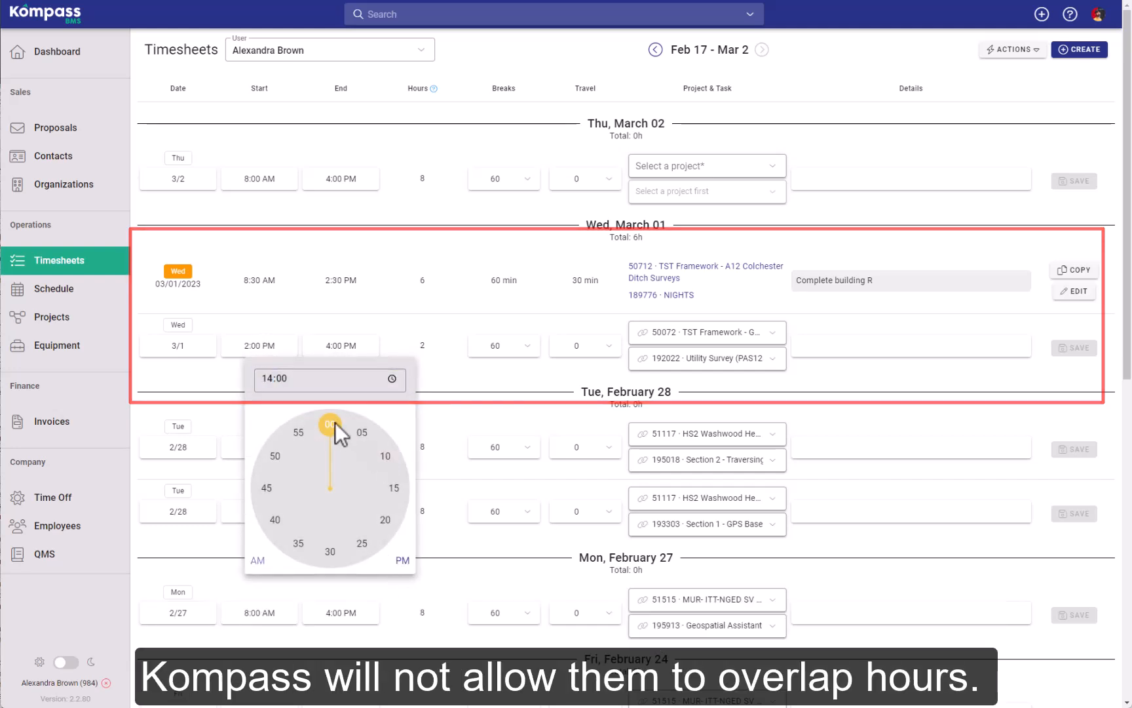
pyautogui.click(328, 423)
# Complete the project 50072 entry with end time 5:30 PM, breaks 0, travel 30 and details "Processing of works", and try to save it
pyautogui.click(335, 346)
pyautogui.click(445, 545)
pyautogui.click(412, 554)
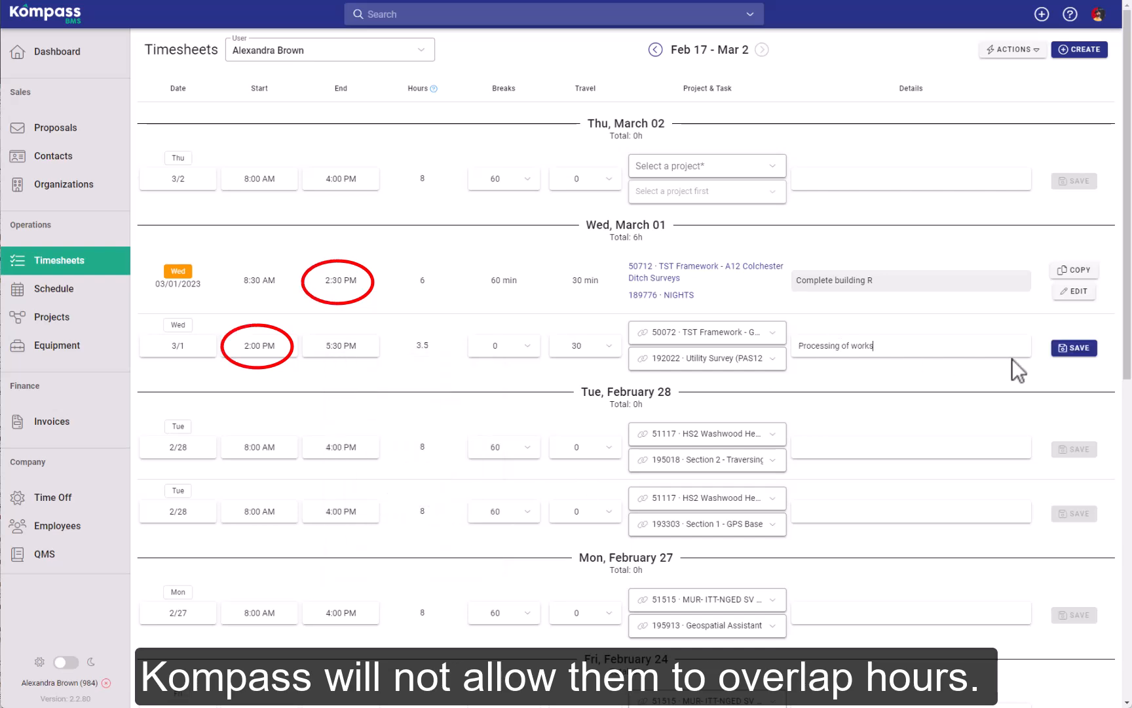
pyautogui.click(1075, 352)
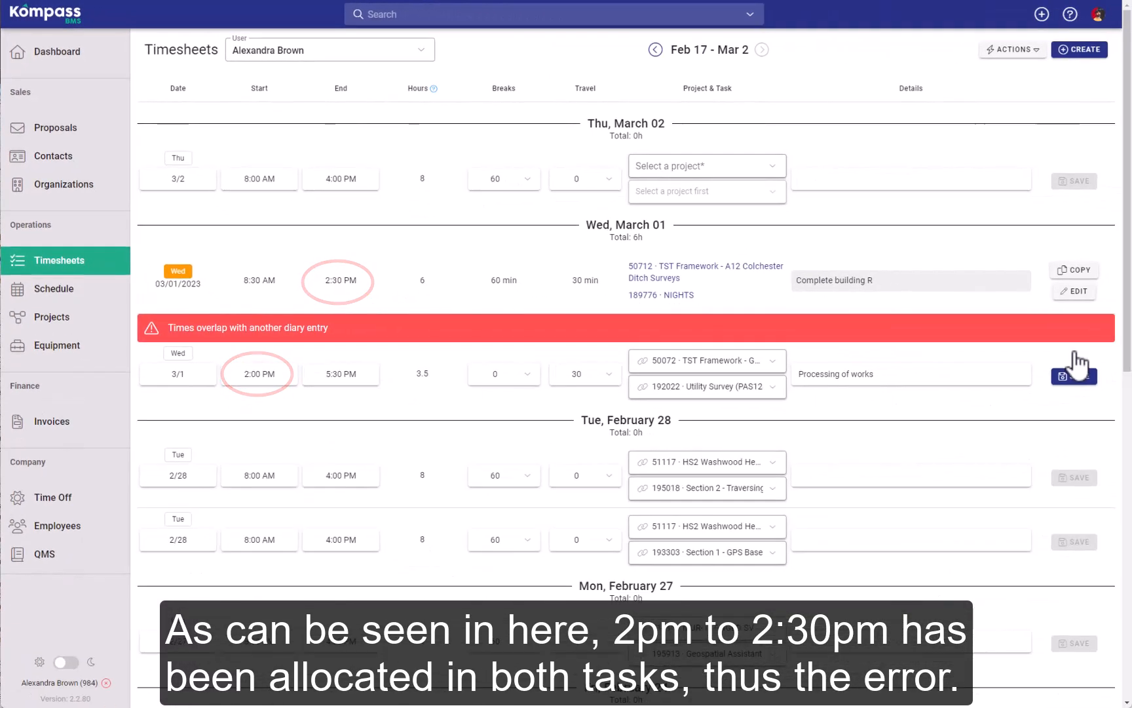
# Change the start time of the project 50072 entry to 2:30 PM and save it
pyautogui.click(260, 375)
pyautogui.click(387, 488)
pyautogui.click(330, 578)
pyautogui.click(1074, 376)
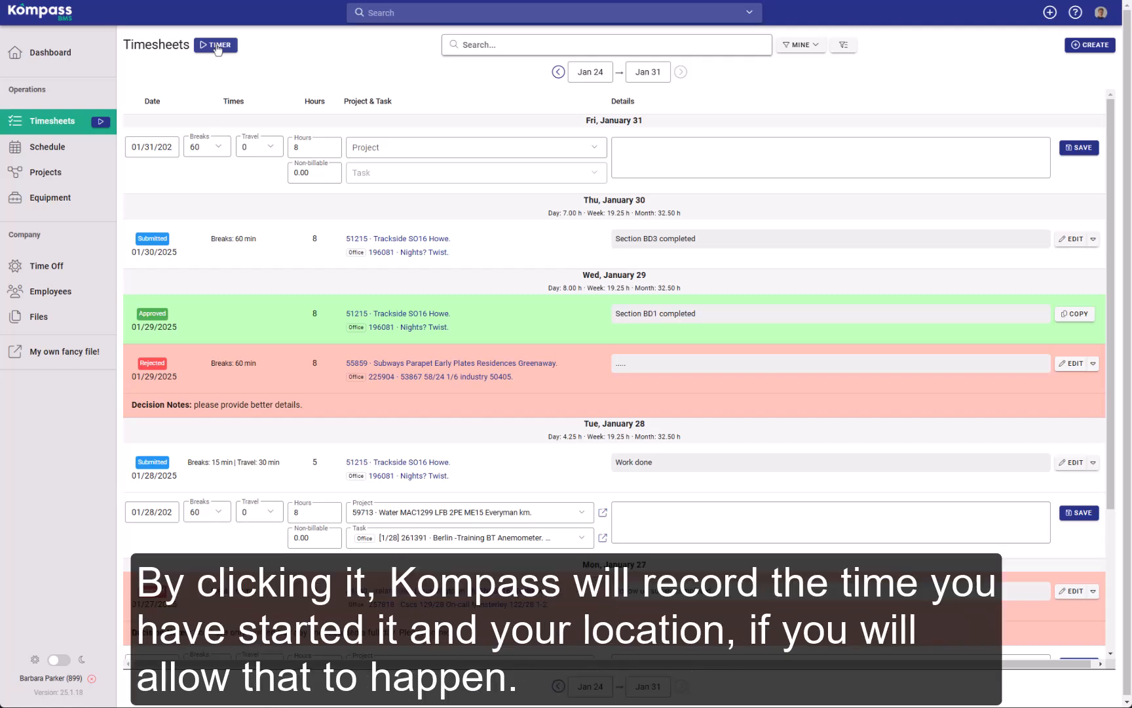
# Start a timesheet timer without a project or task, and stop and save it once the work is done
pyautogui.click(217, 48)
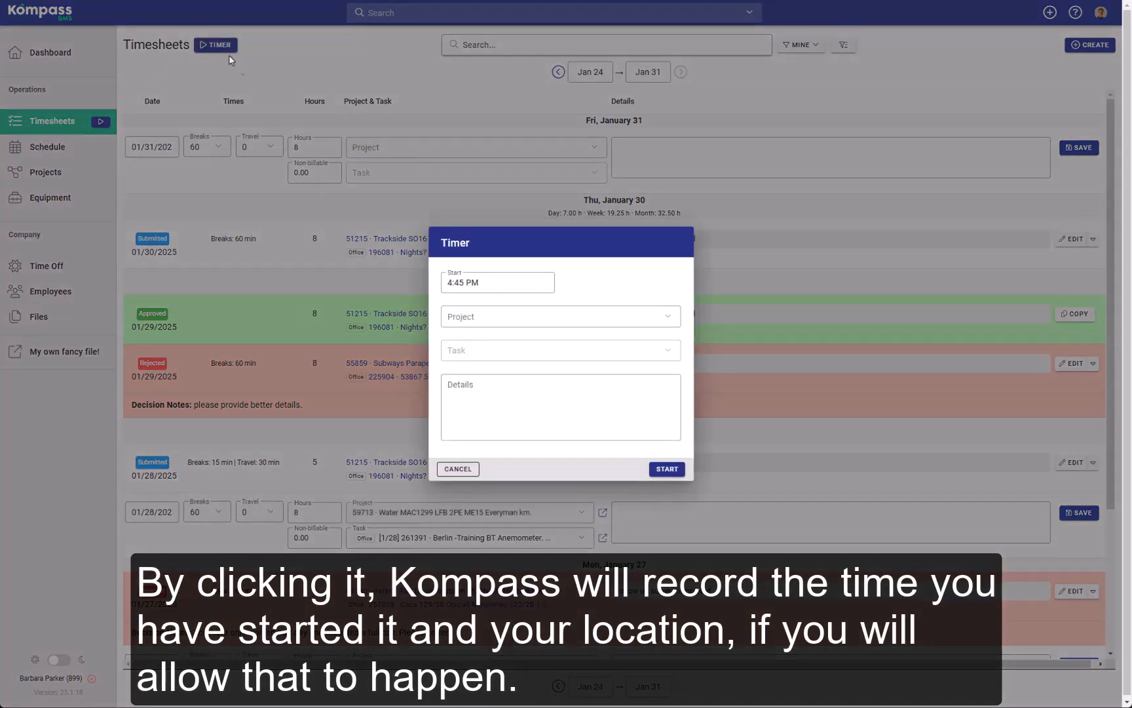
pyautogui.click(670, 469)
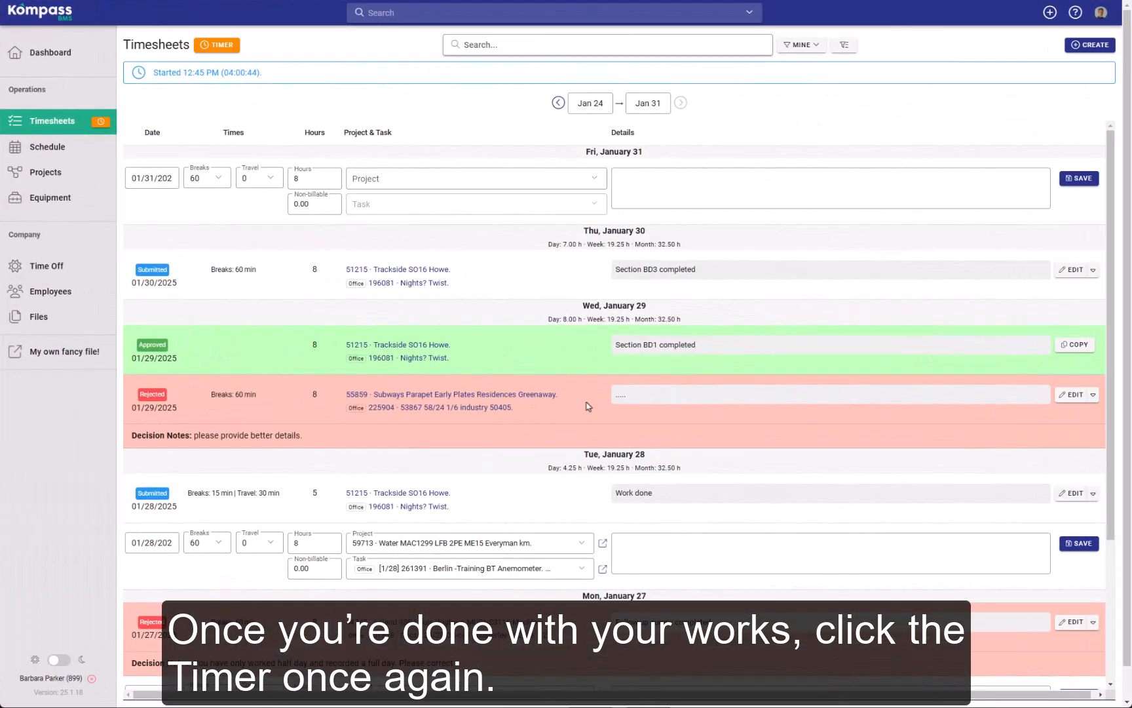
pyautogui.click(217, 47)
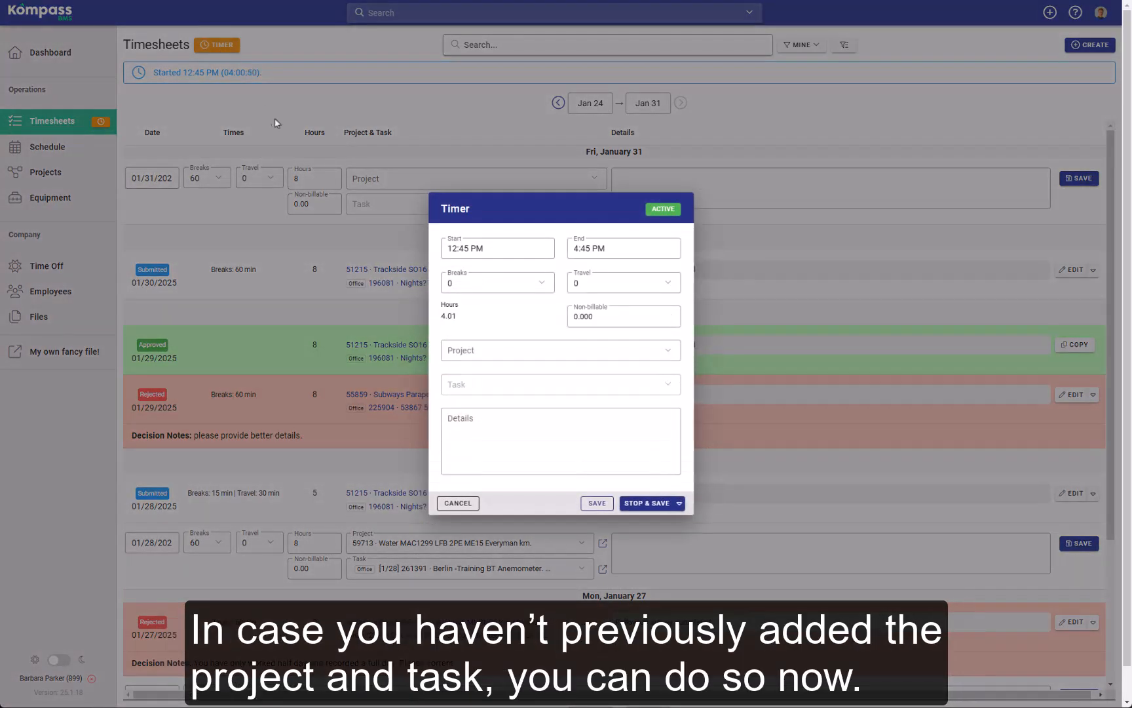
pyautogui.click(648, 503)
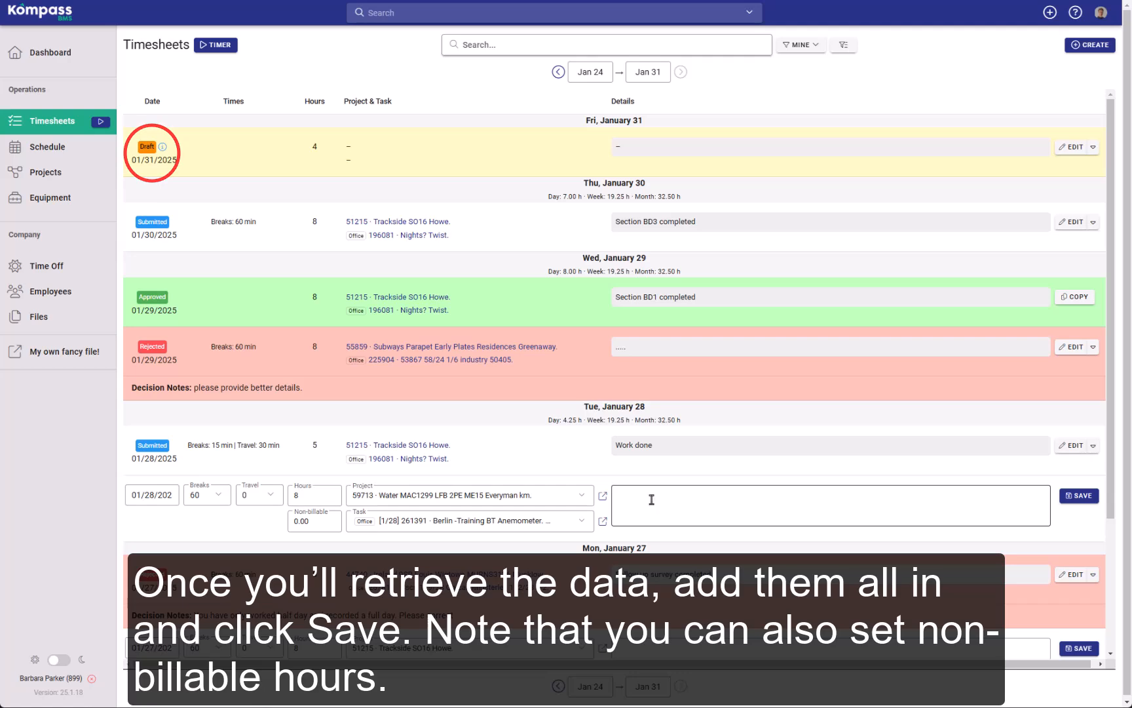
# Edit the January 31 draft entry with project 60804, task 261092 Process_Training_Caledonian and details "Caledonian site surveyed"
pyautogui.click(1072, 147)
pyautogui.click(459, 148)
pyautogui.click(448, 279)
pyautogui.click(432, 174)
pyautogui.click(430, 219)
pyautogui.write('Caledonian site surveyed')
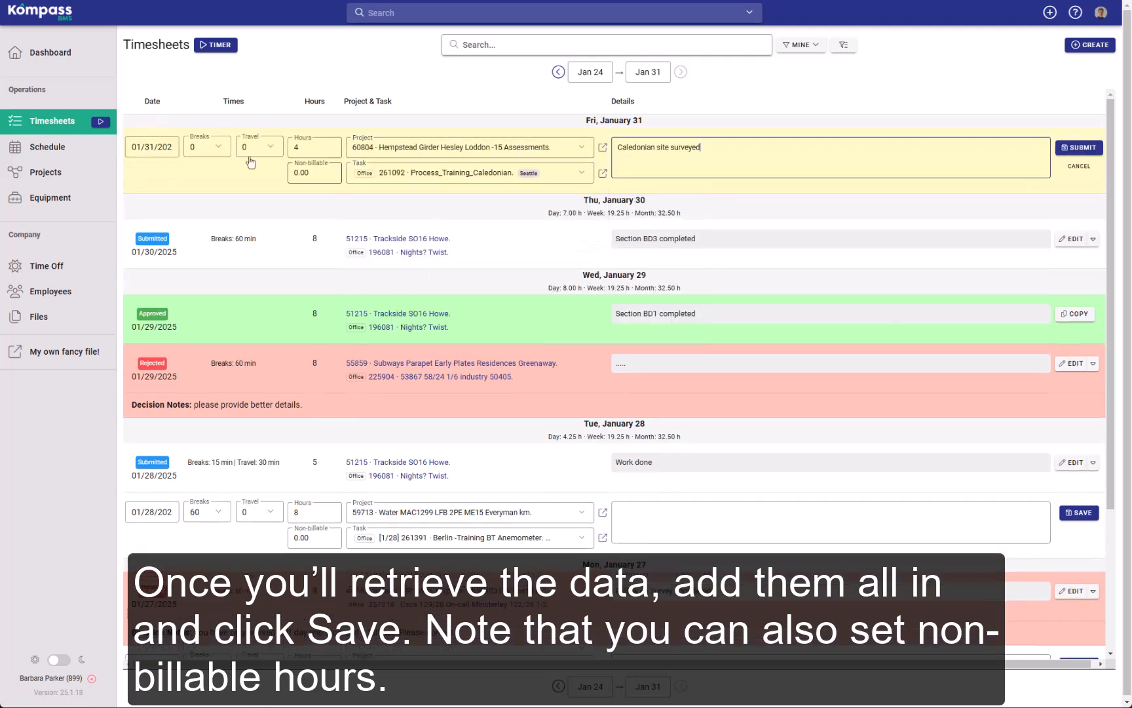
# Set breaks to 15, travel to 30 and non-billable hours to 1.5 in the January 31 draft, and submit it
pyautogui.click(211, 148)
pyautogui.click(199, 170)
pyautogui.click(260, 148)
pyautogui.click(260, 192)
pyautogui.click(544, 313)
pyautogui.moveTo(545, 313); pyautogui.dragTo(493, 320)
pyautogui.write('1.5')
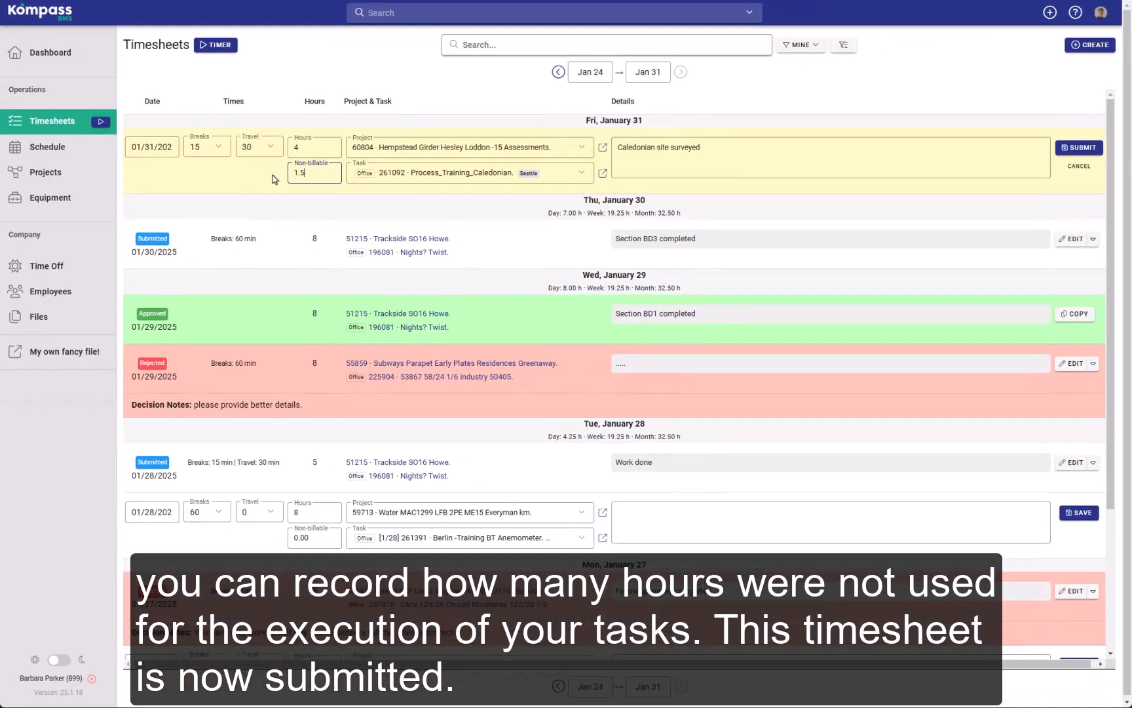
pyautogui.click(1093, 148)
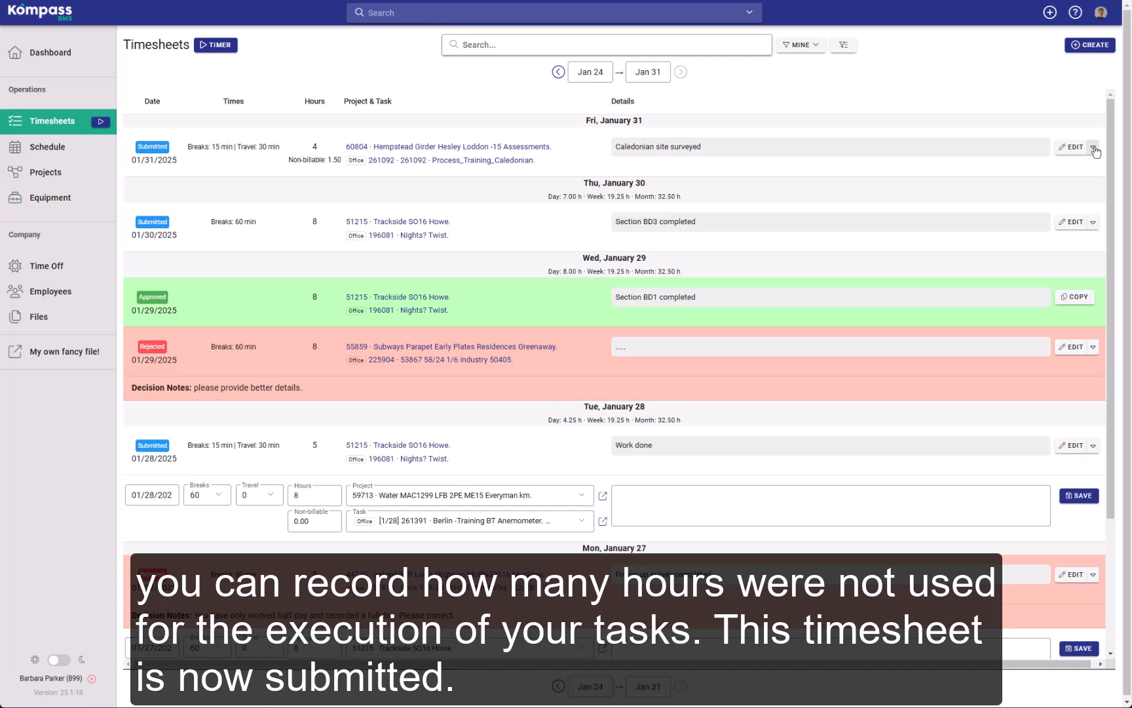